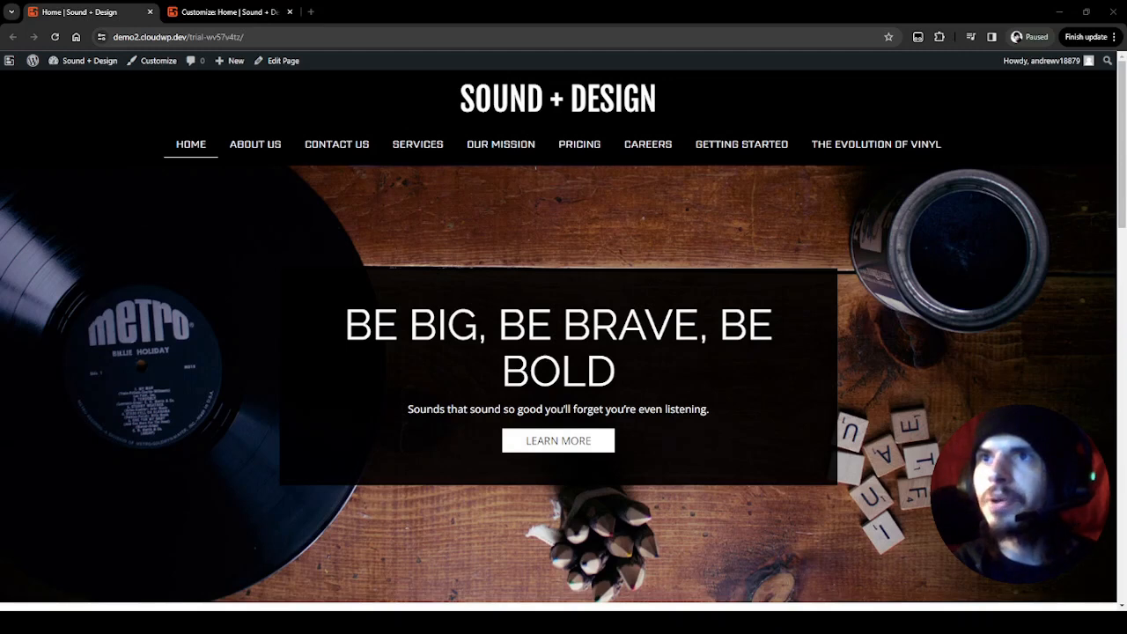
# Check the home page's menu in a phone-width view, then go to the site Customizer.
pyautogui.hotkey('ctrl', 'shift', 'm')
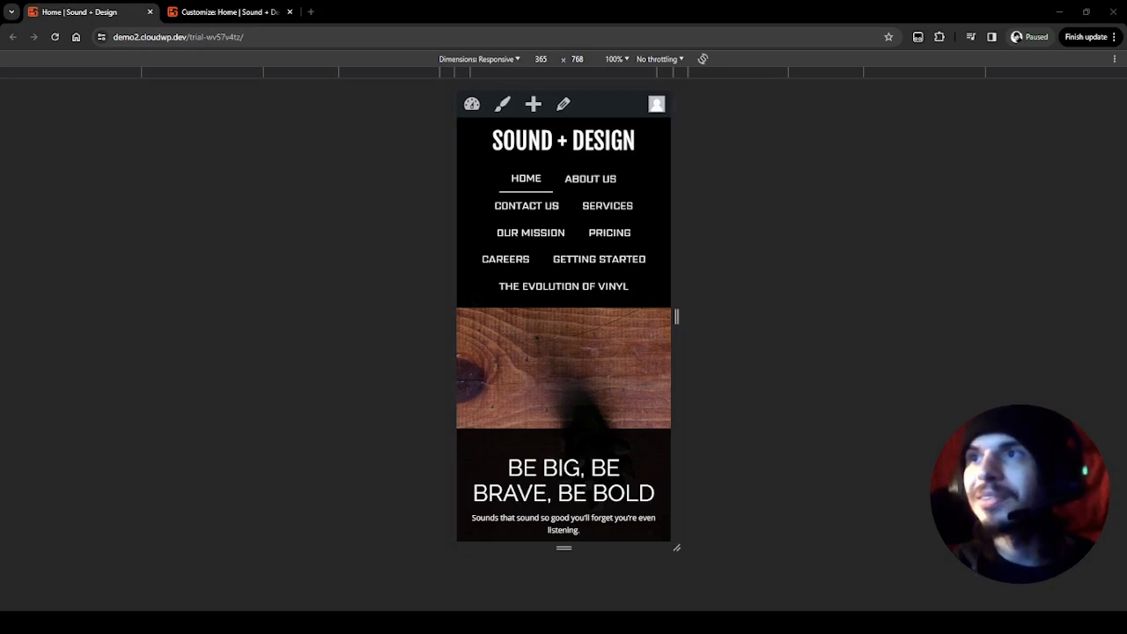
pyautogui.hotkey('ctrl', 'Tab')
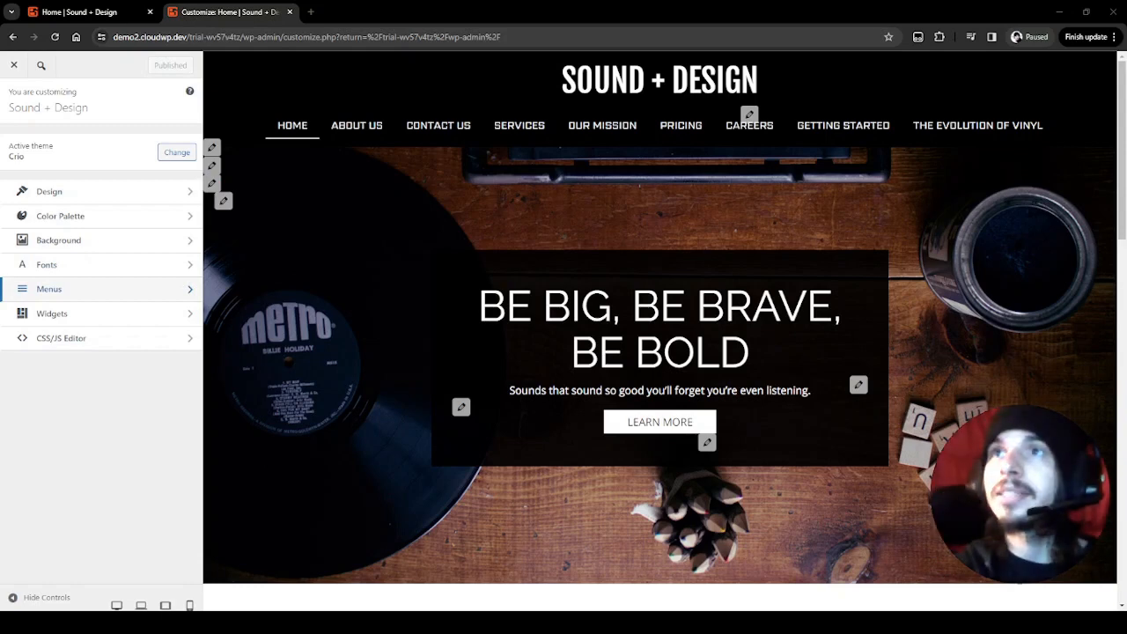
pyautogui.click(138, 289)
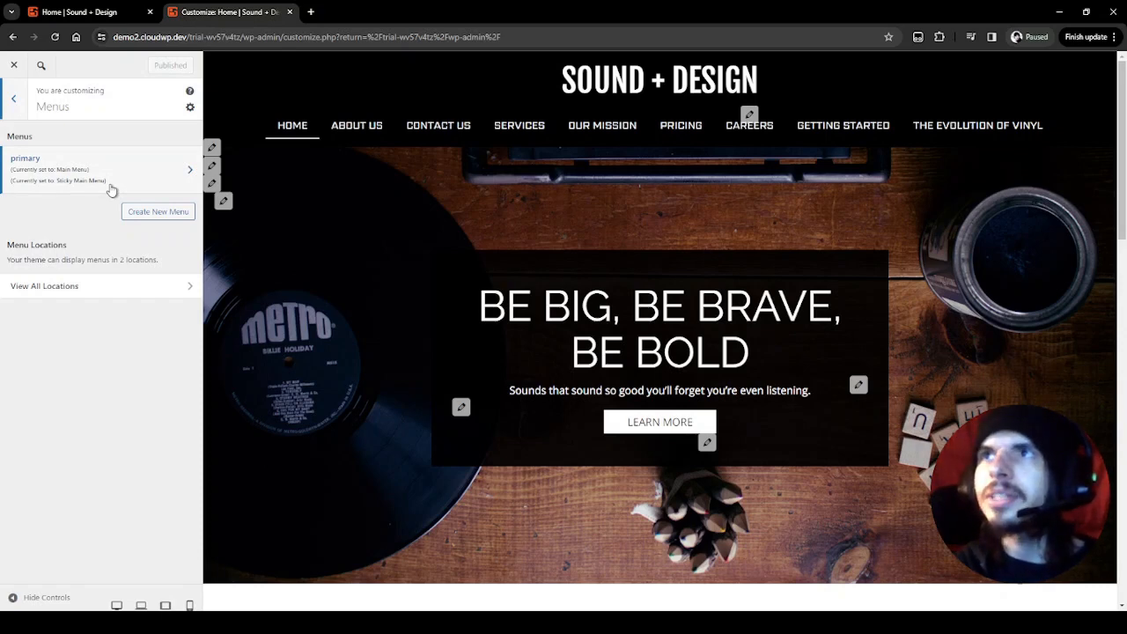
pyautogui.click(15, 101)
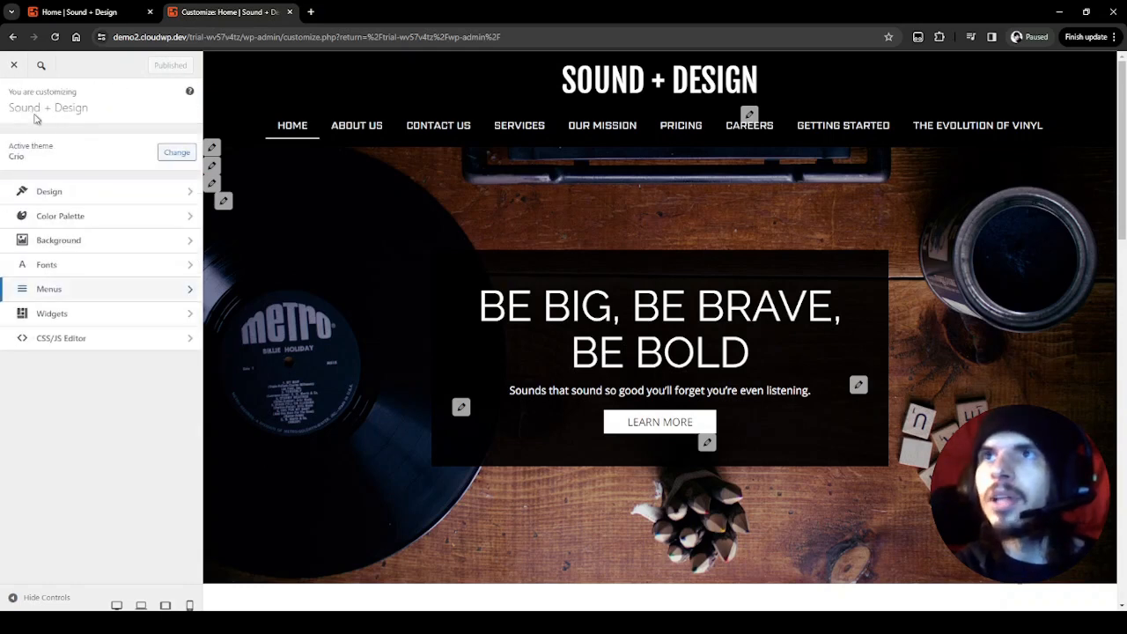
# Enable the hamburger menu for the Main Menu in the Customizer's Design settings.
pyautogui.click(92, 184)
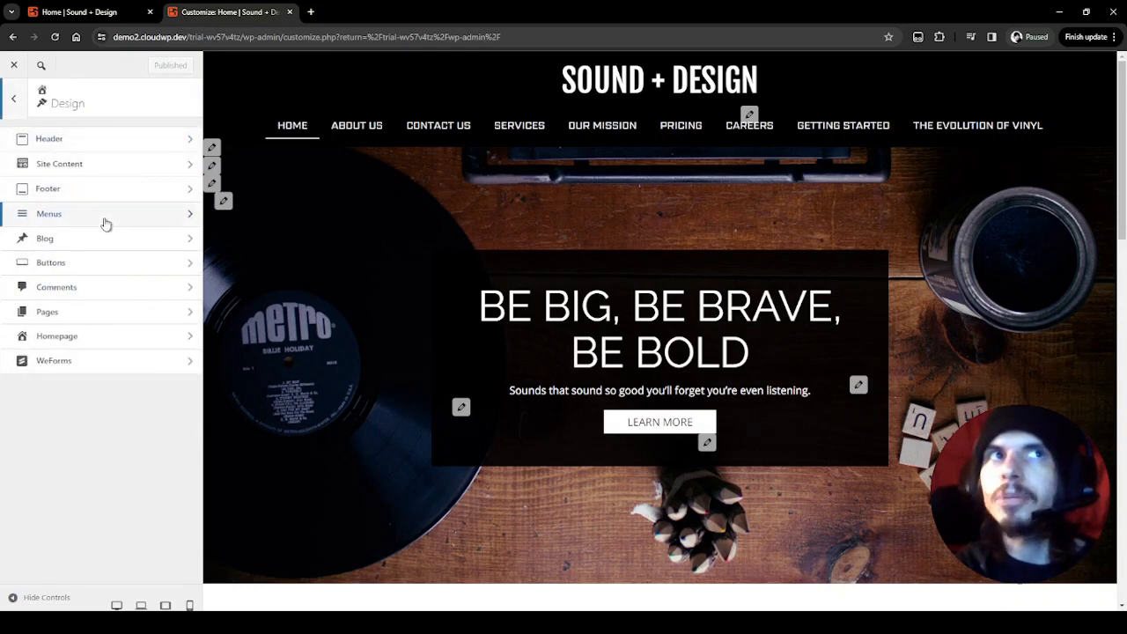
pyautogui.click(105, 222)
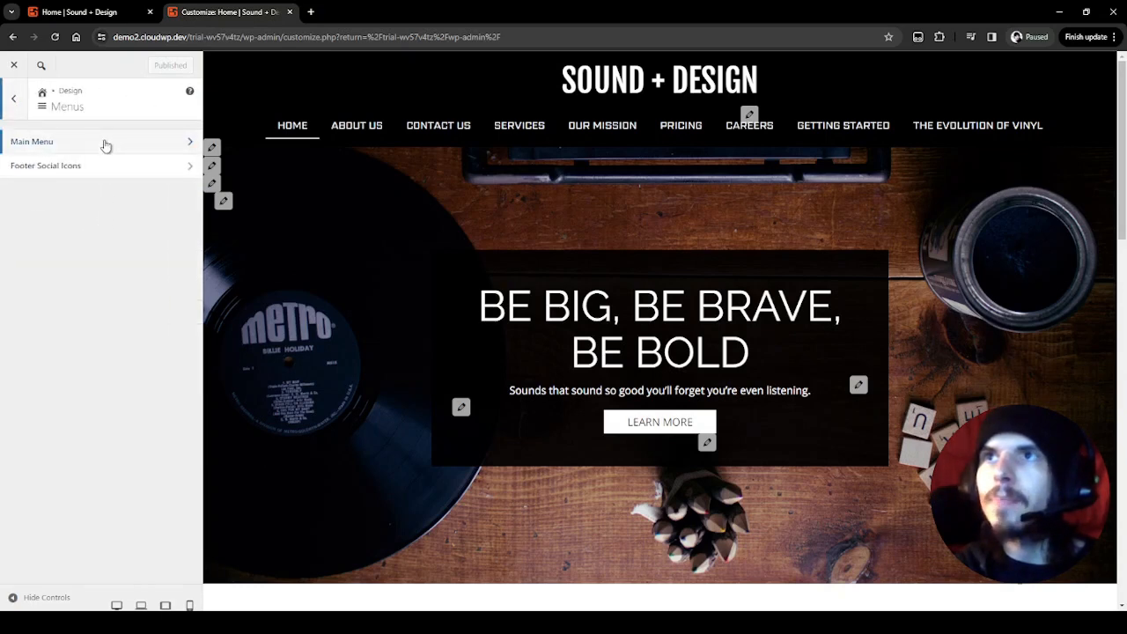
pyautogui.click(104, 143)
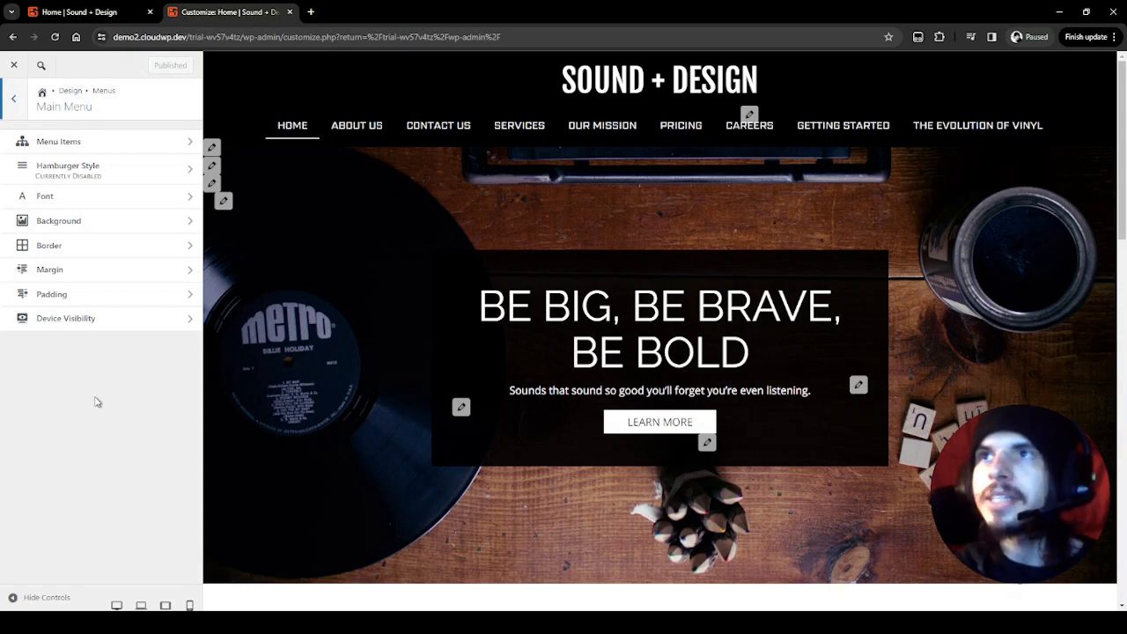
pyautogui.click(74, 170)
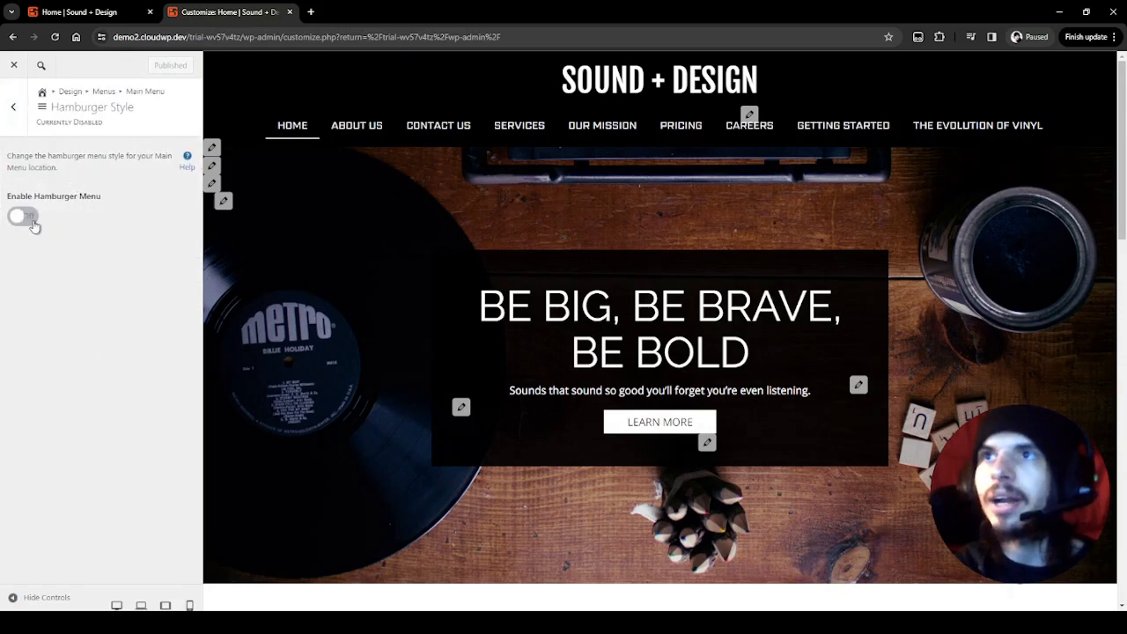
pyautogui.click(32, 226)
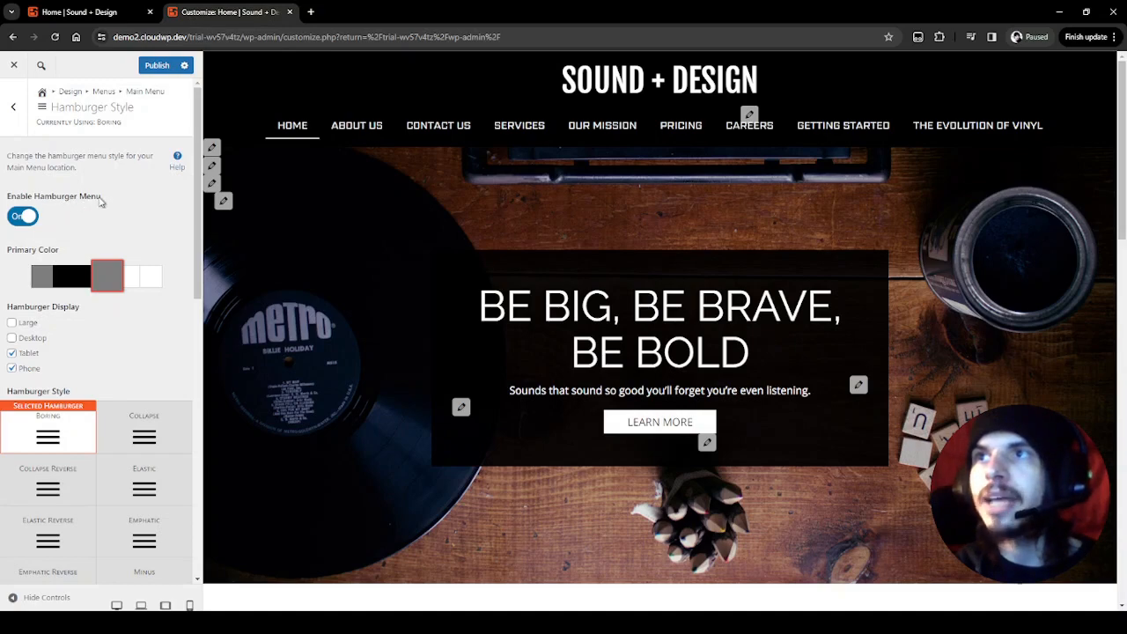
# Preview the hamburger menu at phone and tablet sizes and set its primary color to white.
pyautogui.click(189, 604)
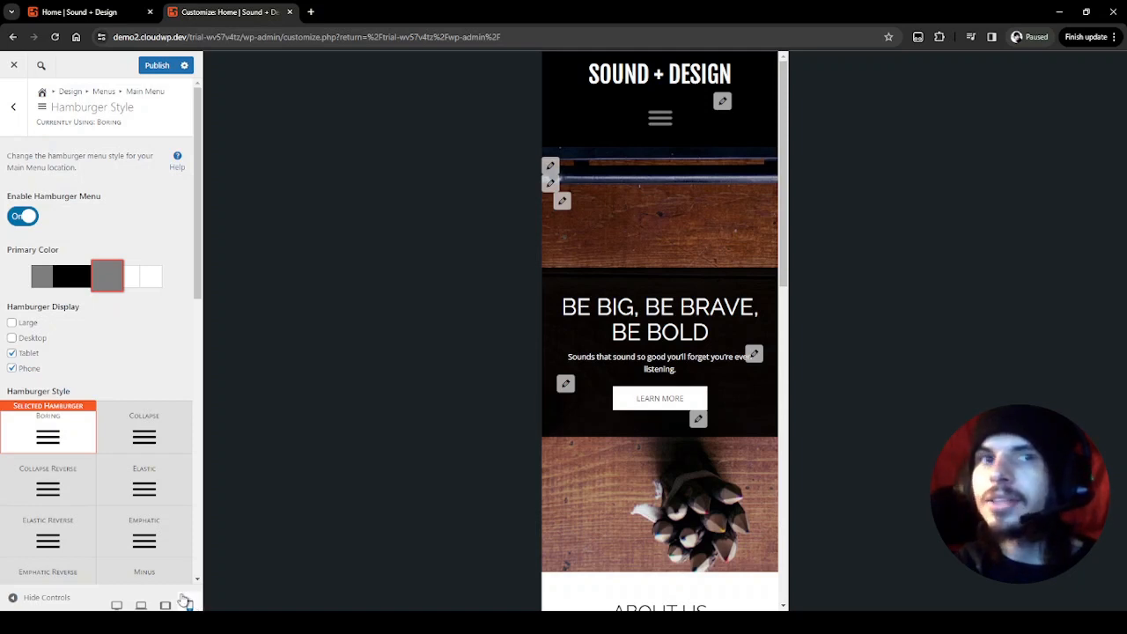
pyautogui.click(171, 604)
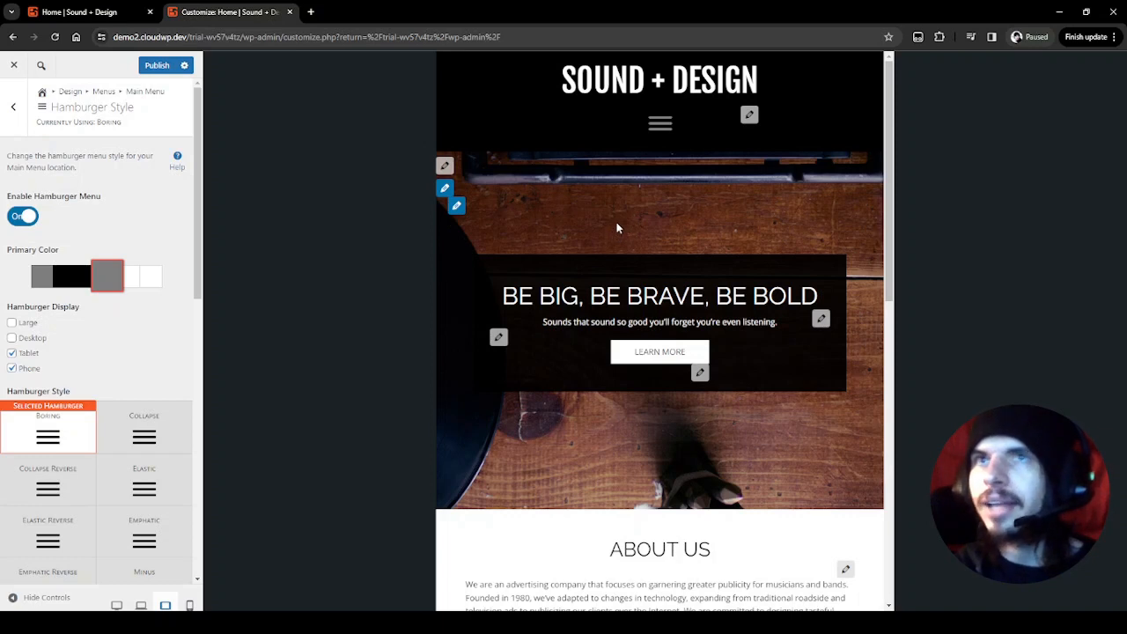
pyautogui.click(131, 286)
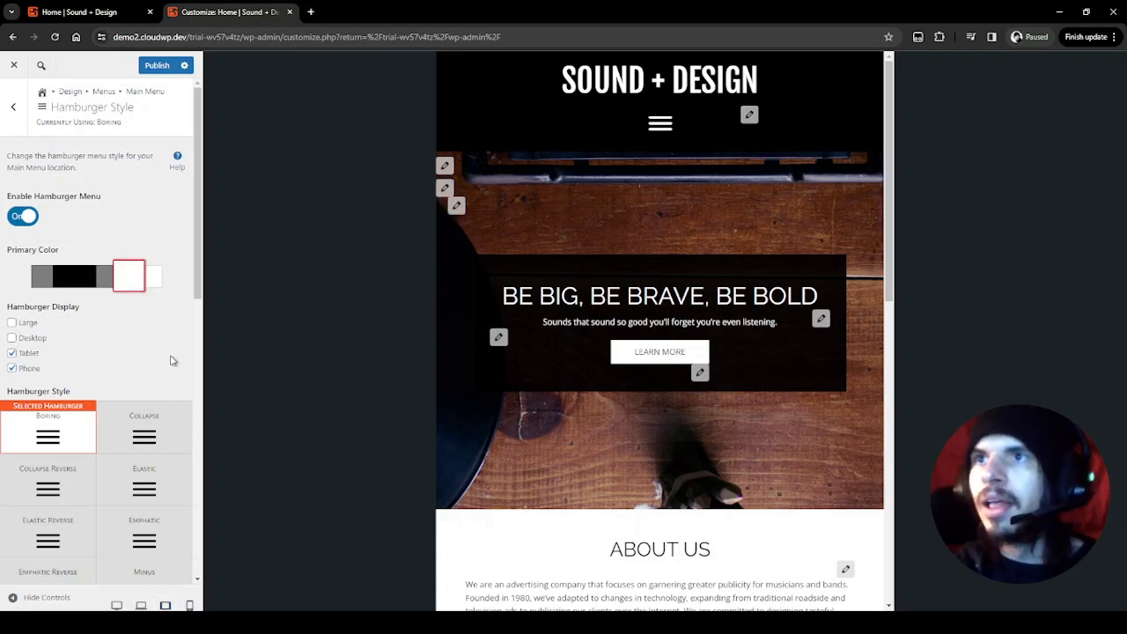
# Compare how the main menu displays in the desktop and tablet previews, ending on the desktop preview.
pyautogui.click(144, 606)
pyautogui.click(164, 605)
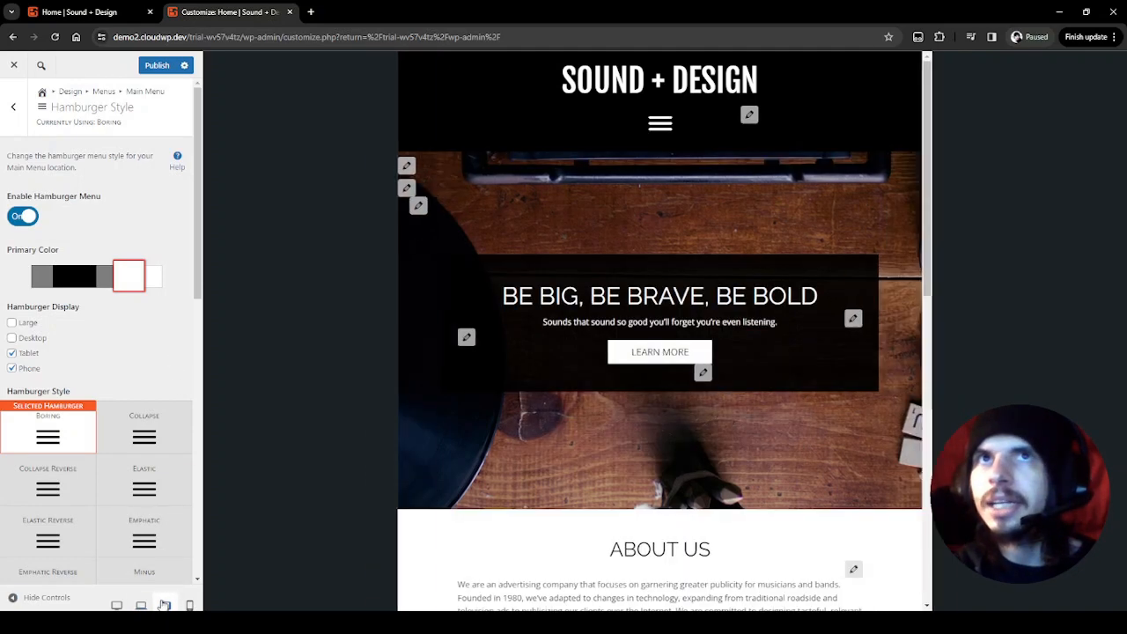
pyautogui.click(141, 604)
pyautogui.click(164, 606)
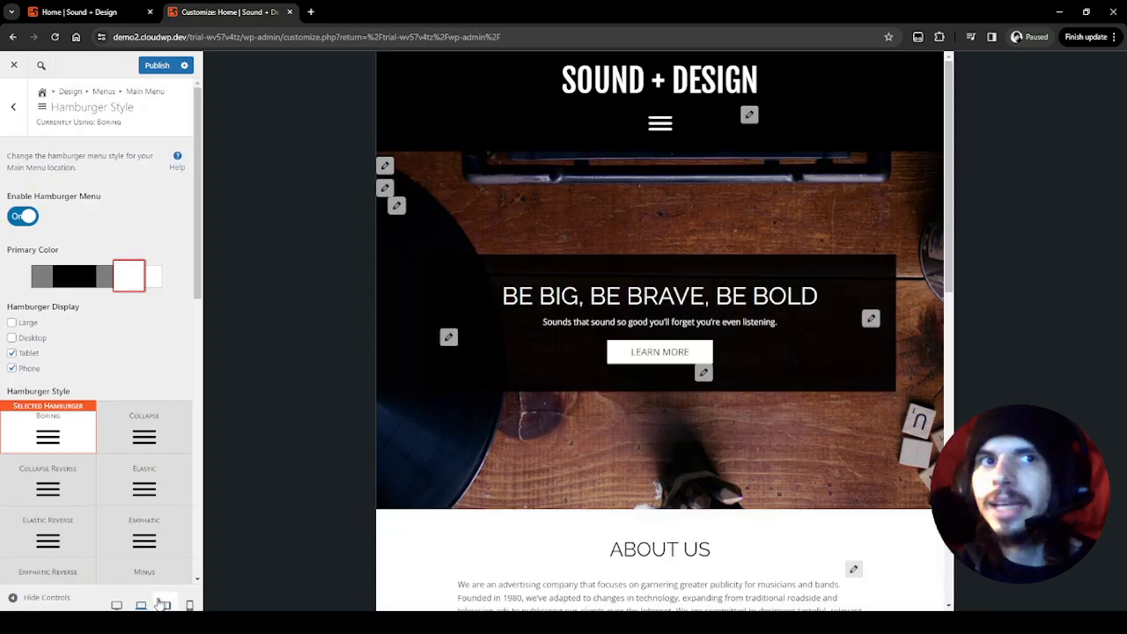
pyautogui.click(141, 604)
pyautogui.click(167, 604)
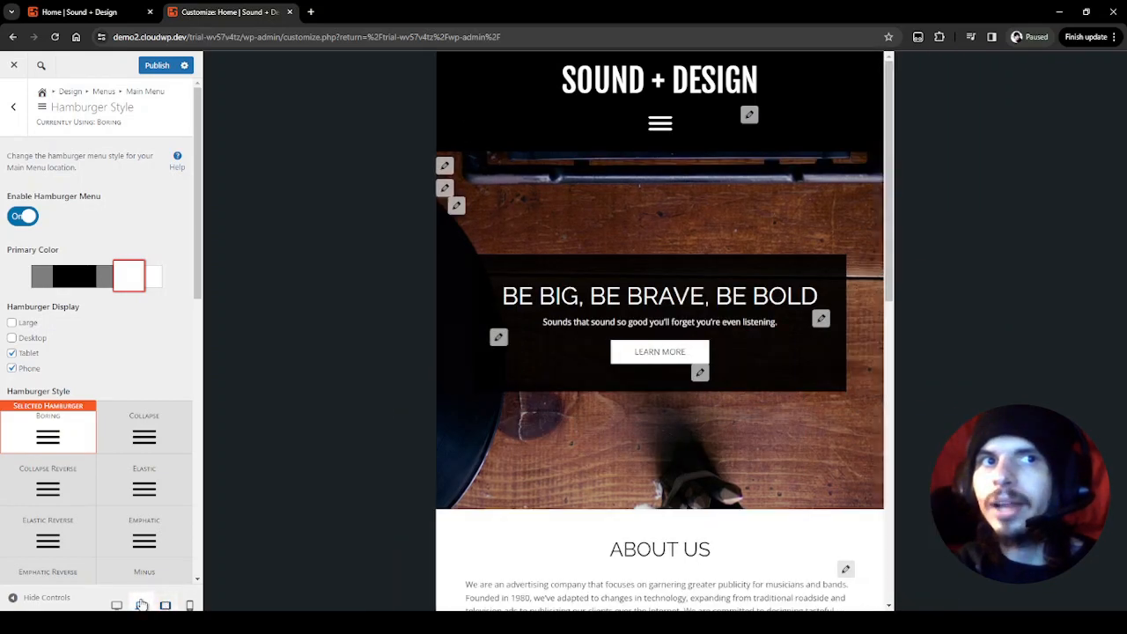
pyautogui.click(165, 604)
pyautogui.click(165, 604)
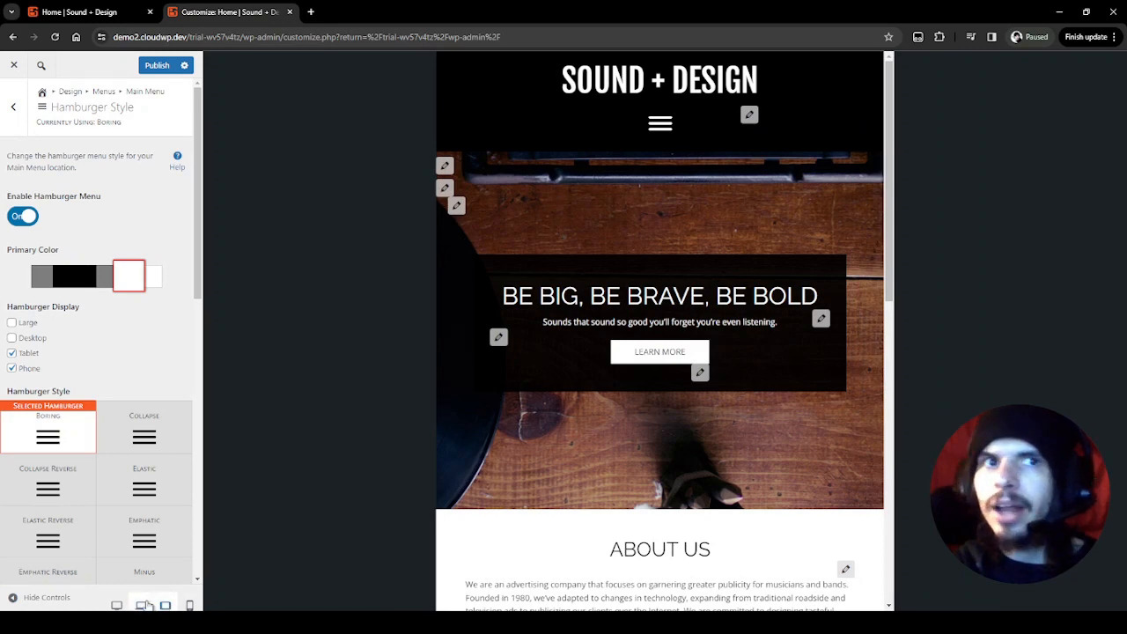
pyautogui.click(141, 604)
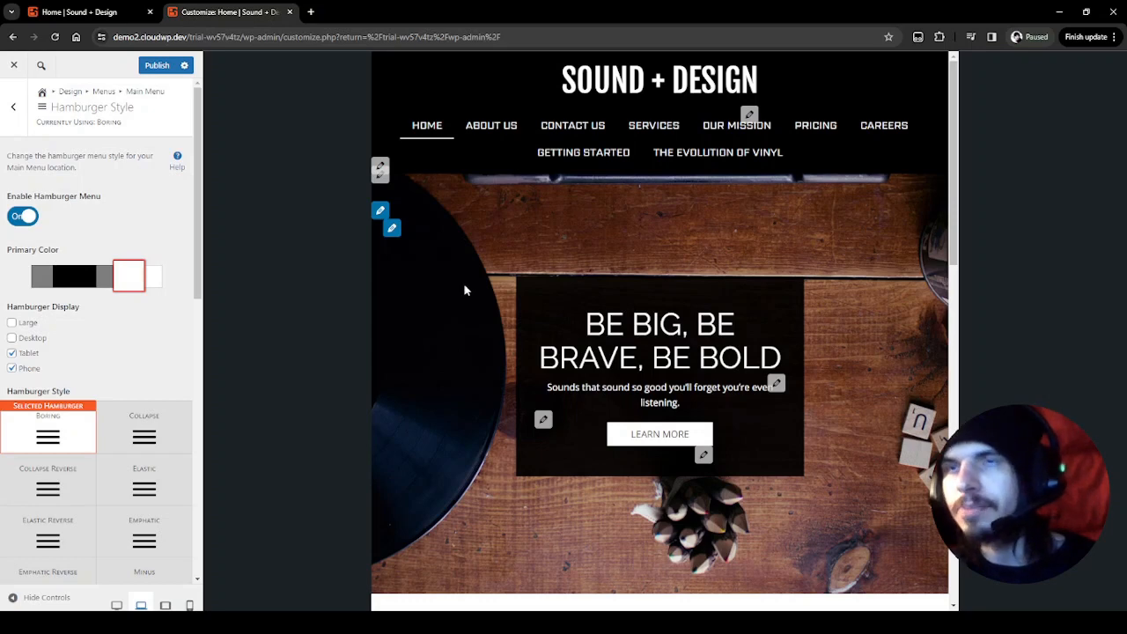
# Turn on the hamburger display for Desktop and Large screens as well.
pyautogui.click(12, 338)
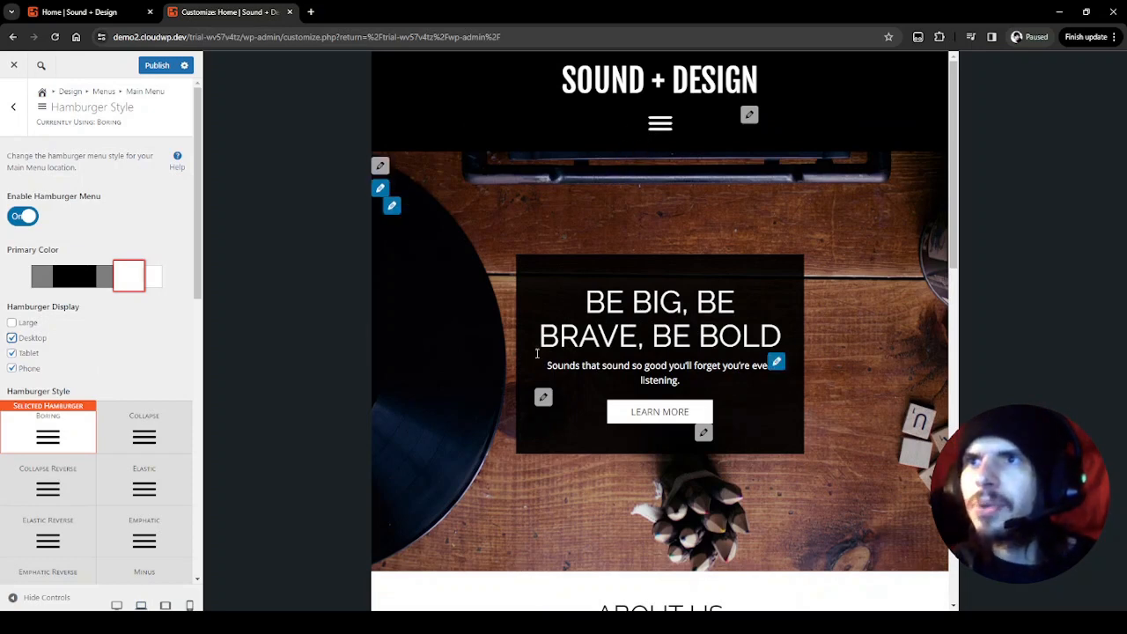
pyautogui.scroll(-1, 537, 357)
pyautogui.scroll(-1, 535, 354)
pyautogui.scroll(2, 535, 354)
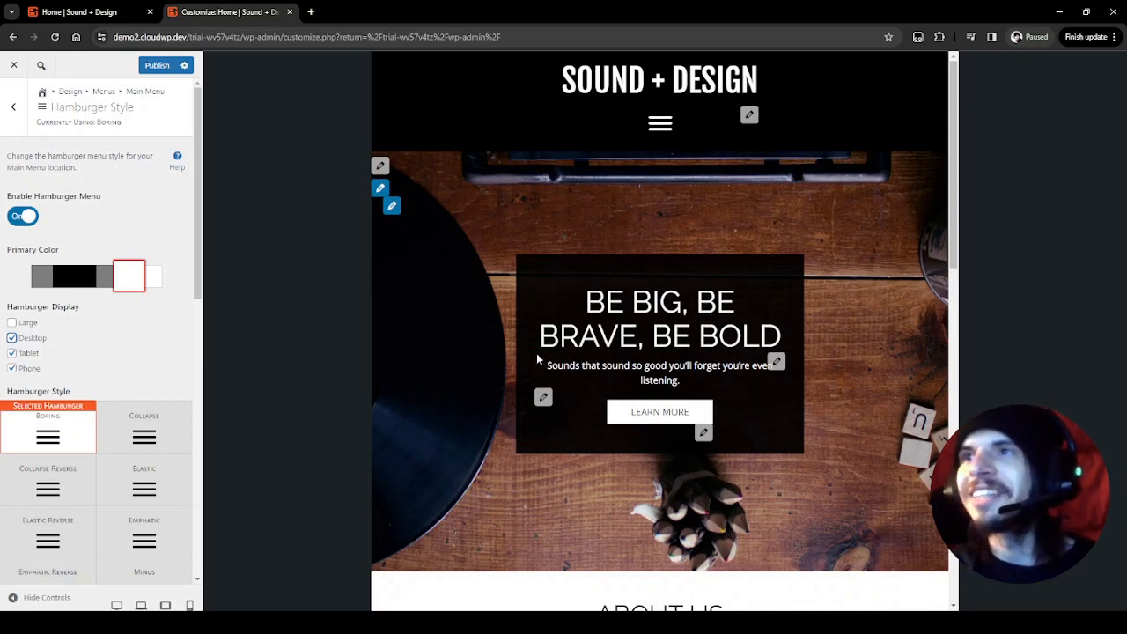
pyautogui.click(11, 322)
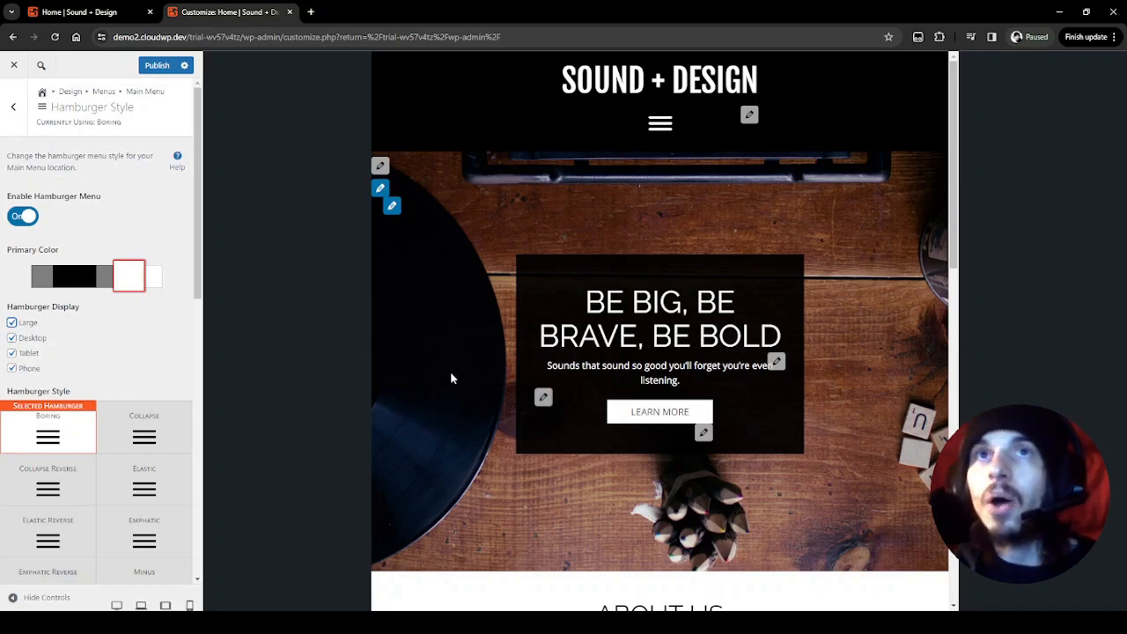
# Browse the hamburger styles and test opening and closing the Boring-style menu in the preview.
pyautogui.scroll(-2, 197, 357)
pyautogui.scroll(-1, 197, 357)
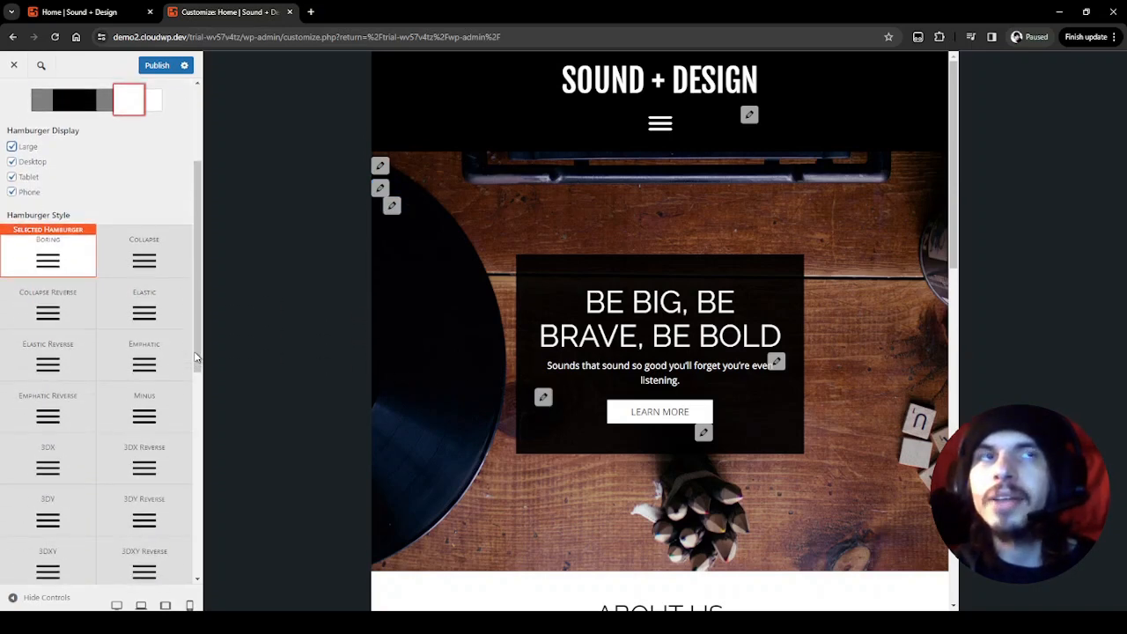
pyautogui.scroll(1, 197, 356)
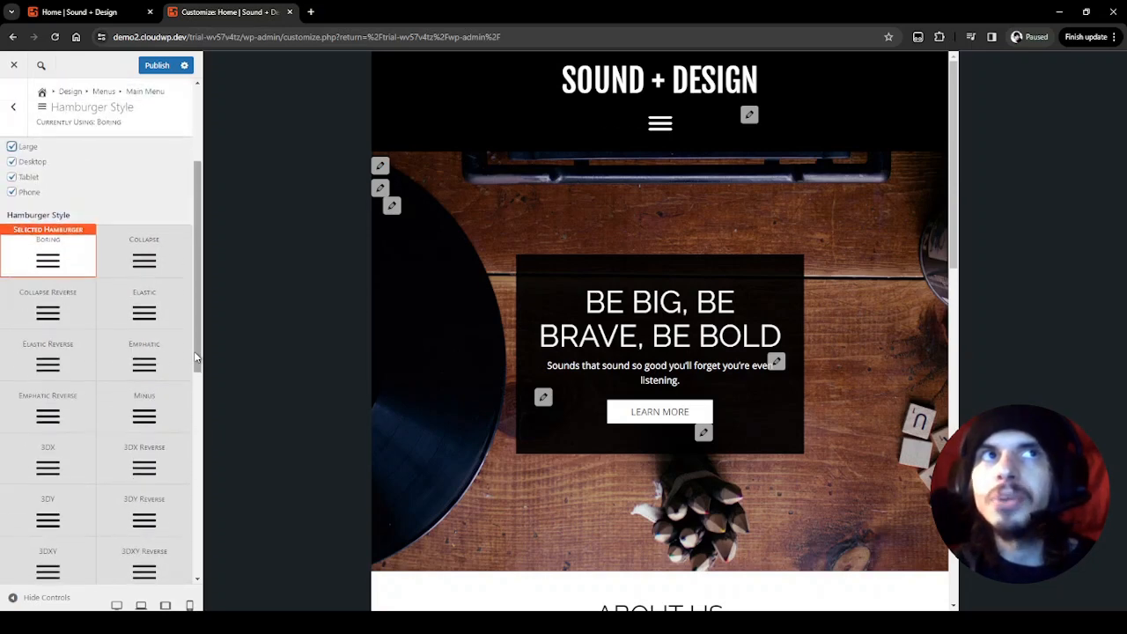
pyautogui.click(660, 126)
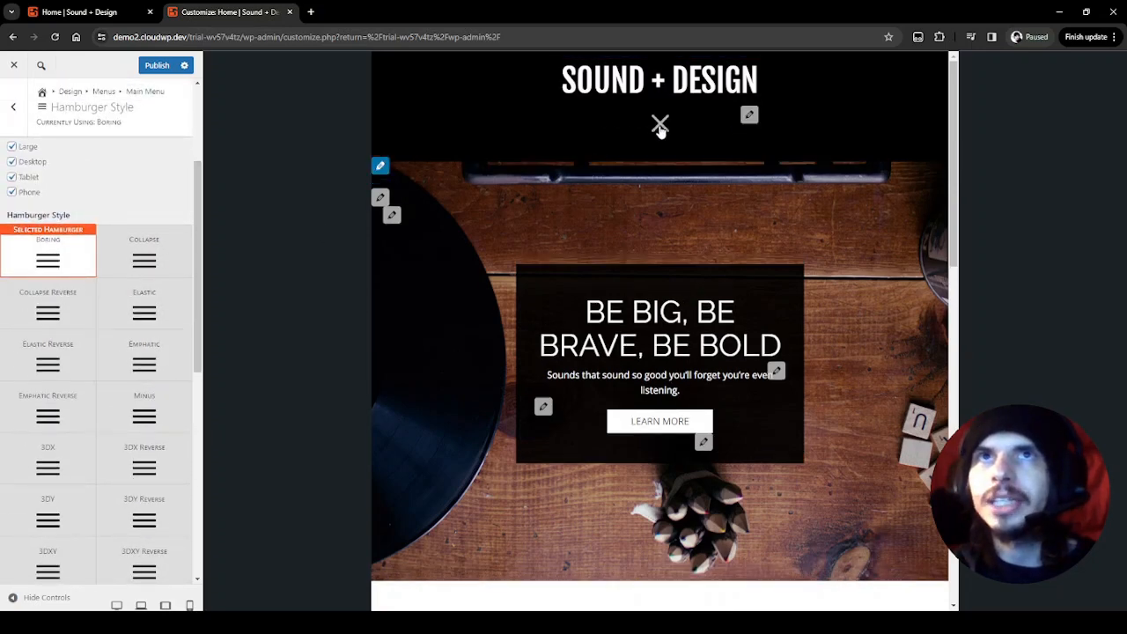
pyautogui.click(660, 128)
pyautogui.click(661, 126)
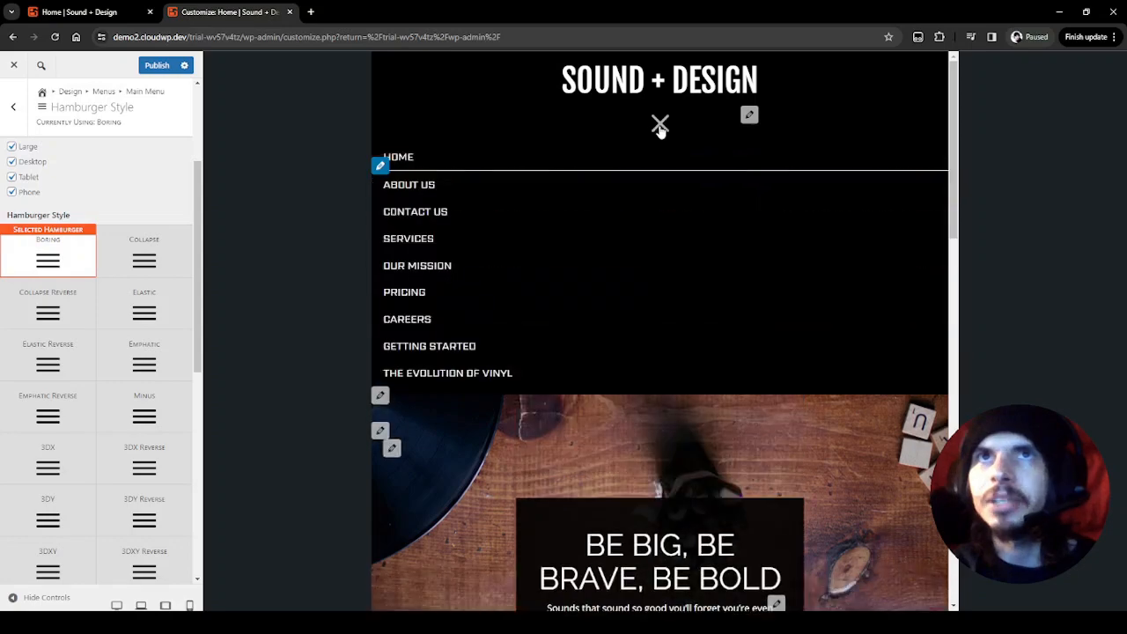
pyautogui.click(660, 128)
pyautogui.click(661, 126)
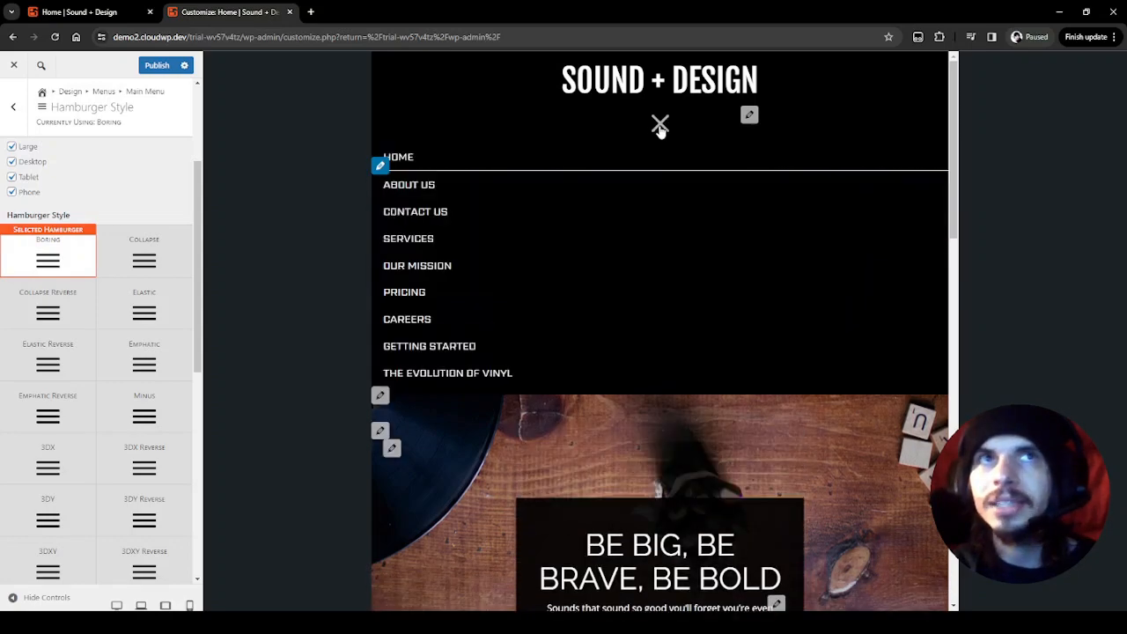
pyautogui.click(660, 128)
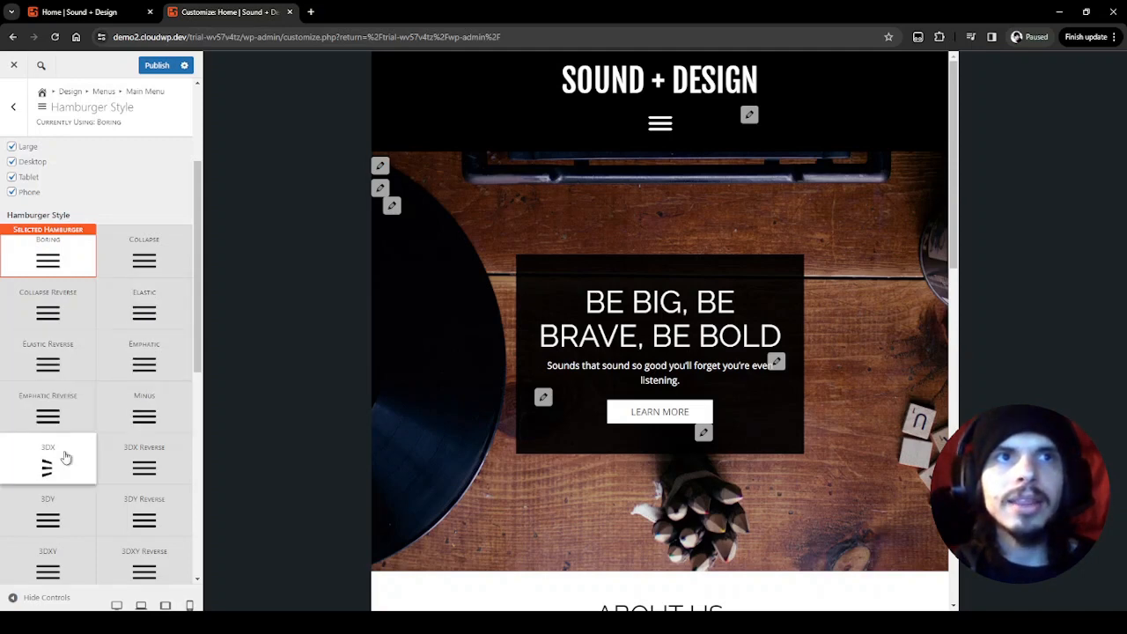
# Change the hamburger style to Minus and test opening and closing the menu in the preview.
pyautogui.click(127, 418)
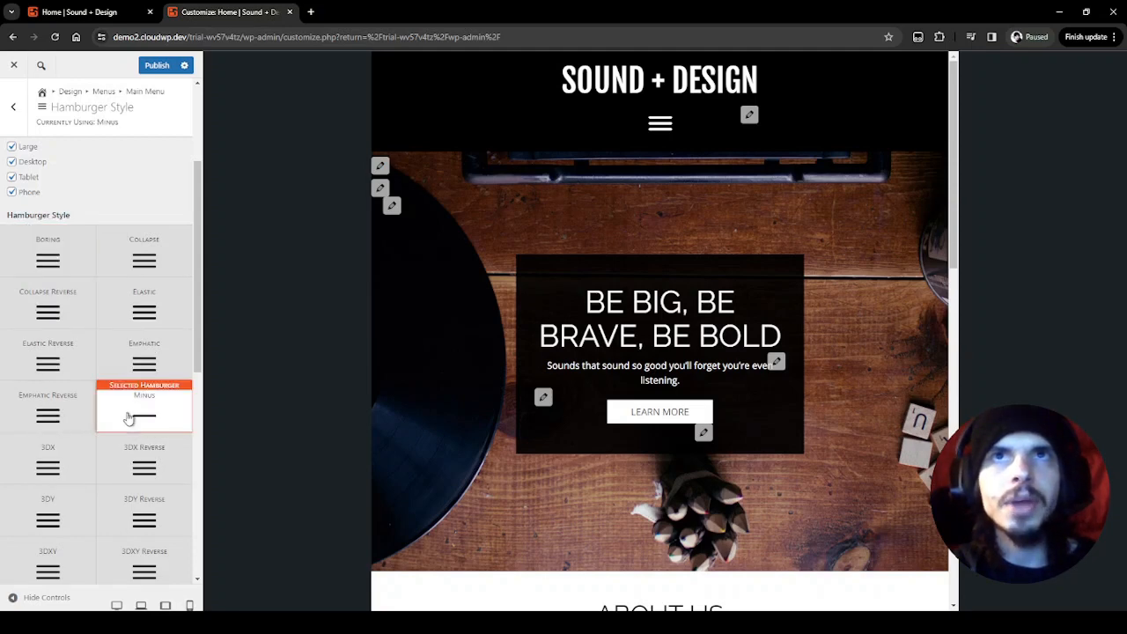
pyautogui.click(660, 125)
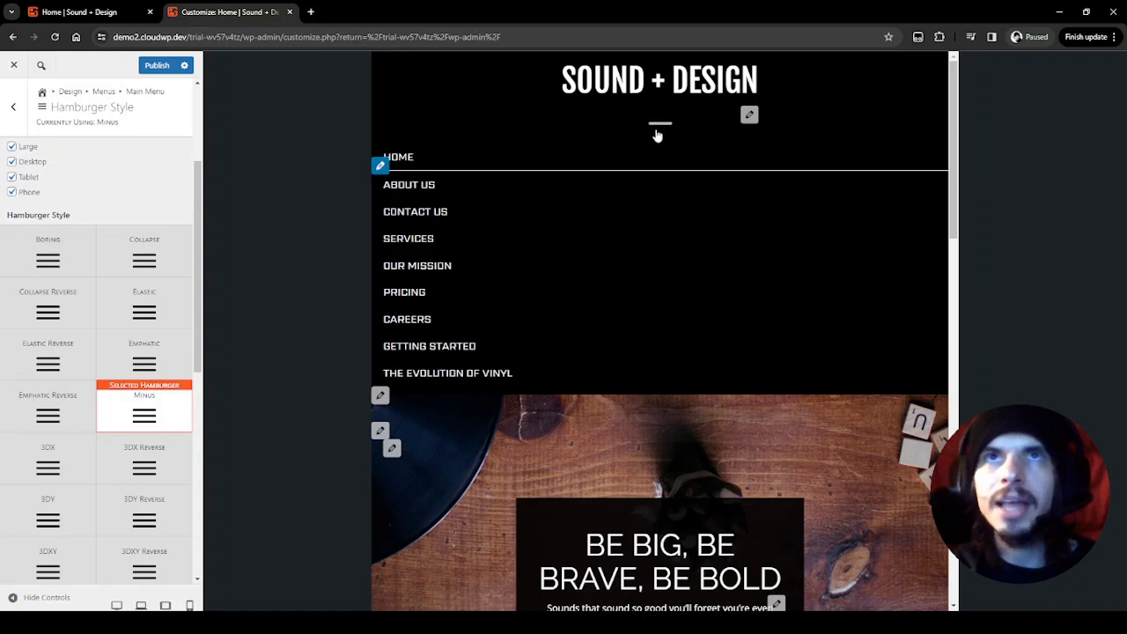
pyautogui.click(661, 126)
pyautogui.click(660, 122)
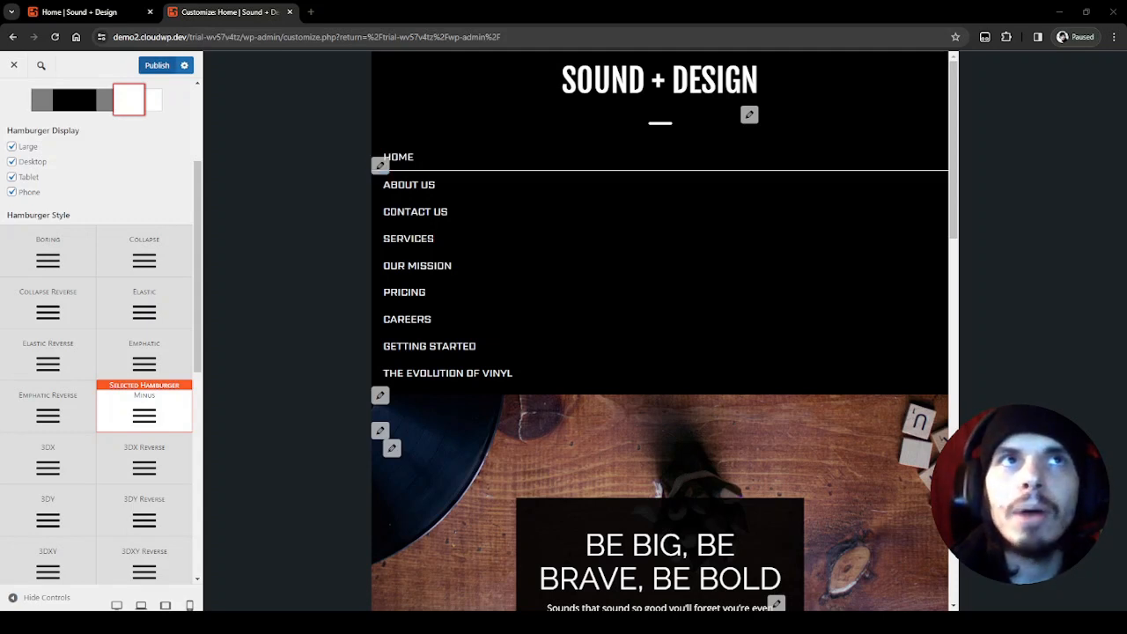
# Publish the menu changes, reload the live home page, and test opening and closing its hamburger menu.
pyautogui.click(146, 66)
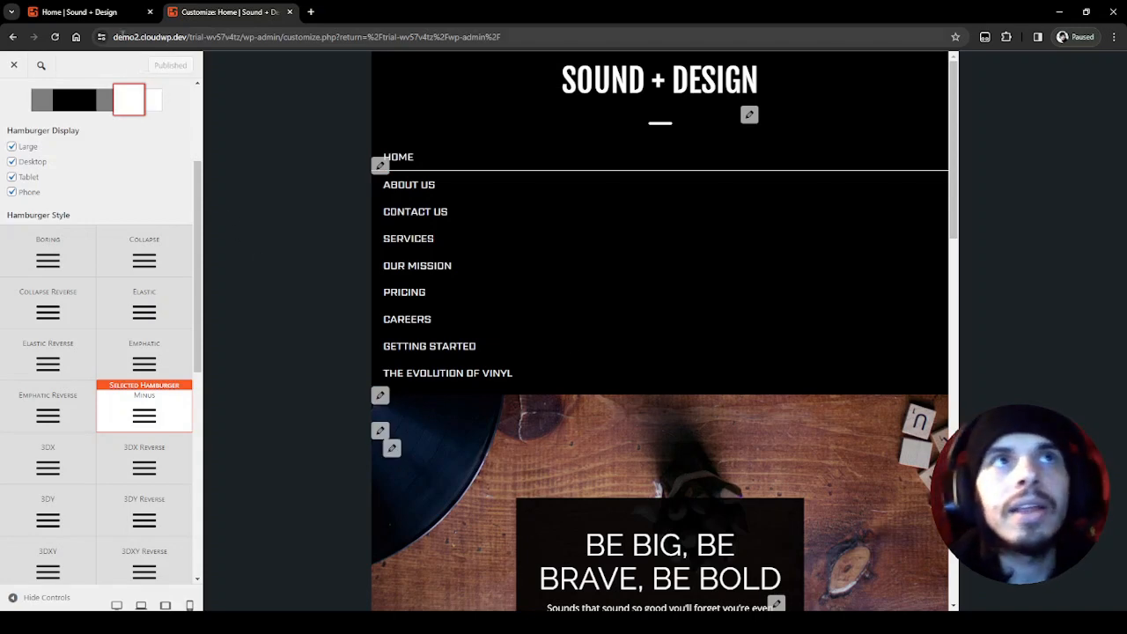
pyautogui.click(99, 19)
pyautogui.click(56, 37)
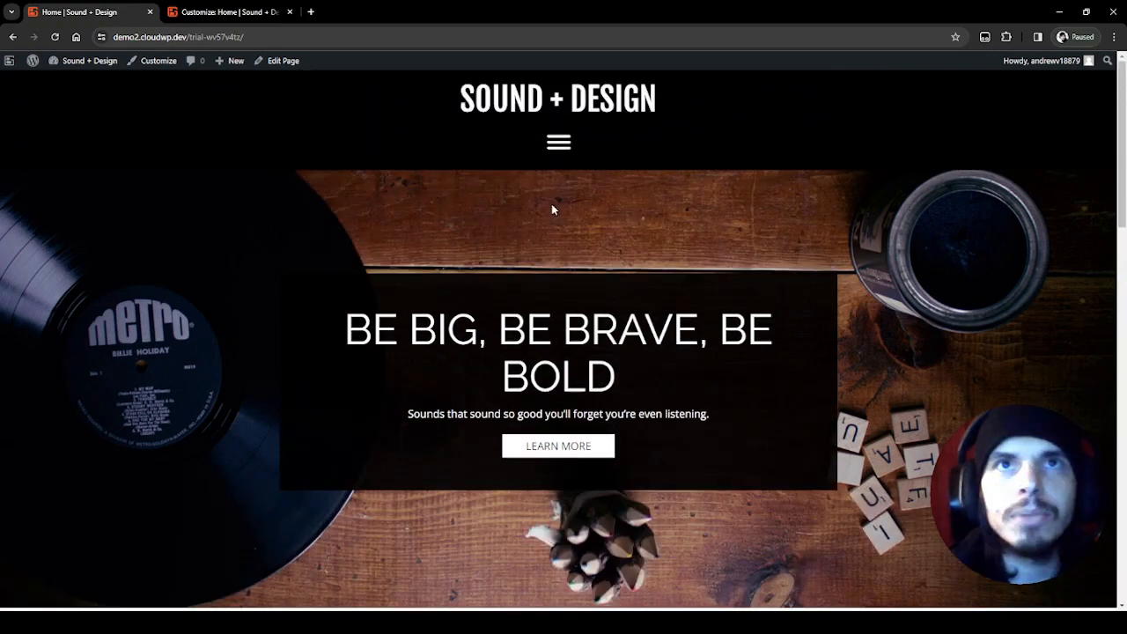
pyautogui.click(558, 142)
pyautogui.click(558, 142)
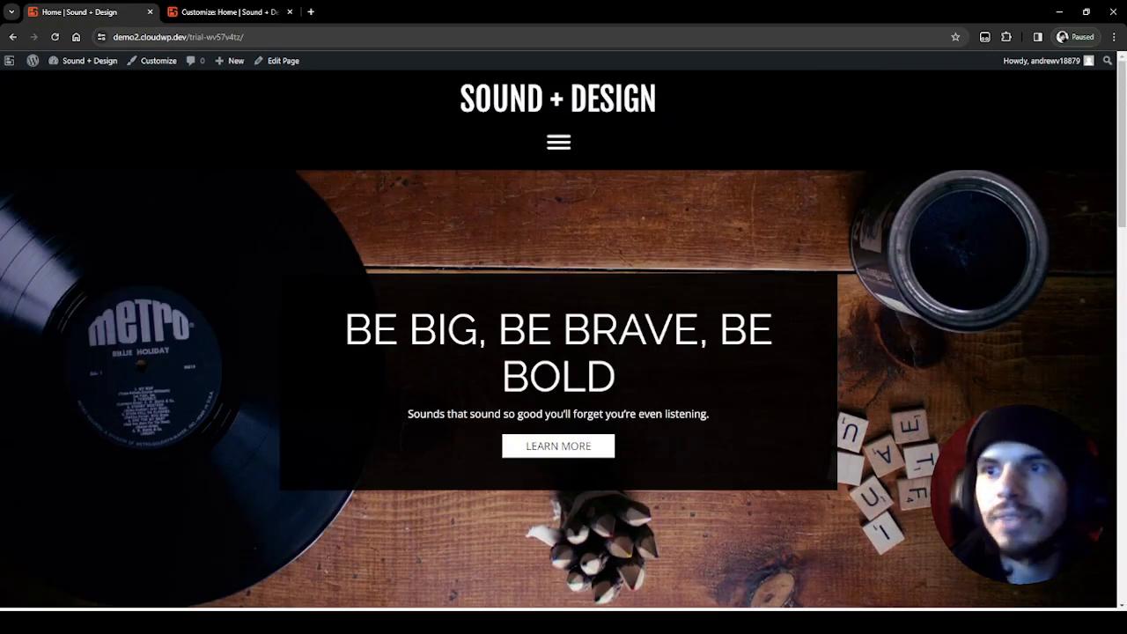
# Test the live hamburger menu in a responsive view at widths of about 359 and 719 pixels, then check the layout at about 1073.
pyautogui.hotkey('ctrl', 'shift', 'm')
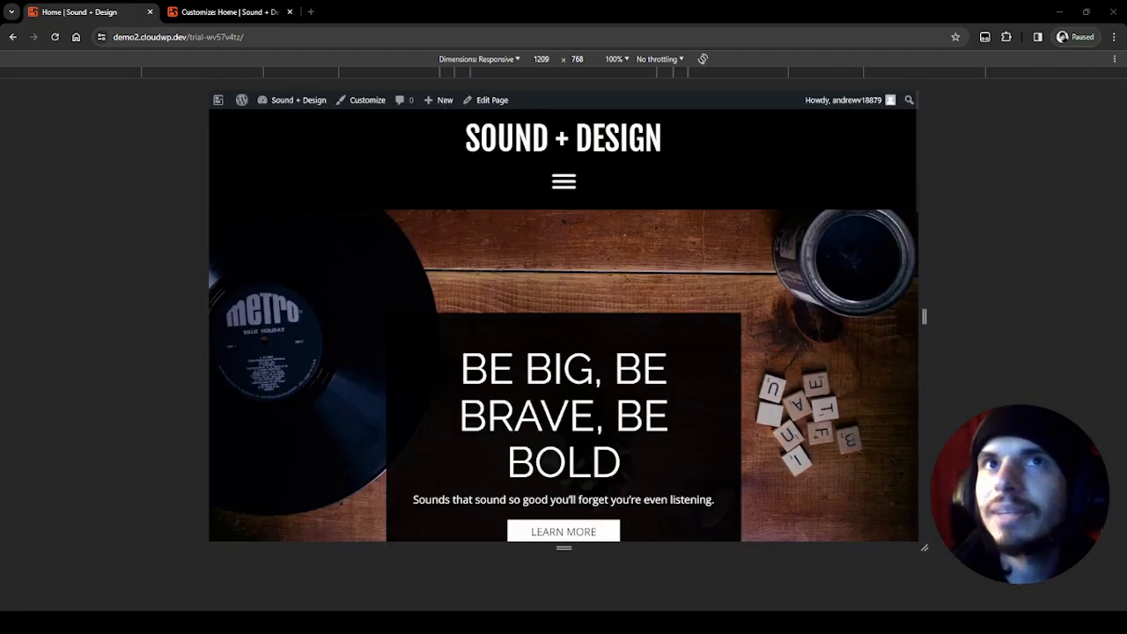
pyautogui.moveTo(924, 317); pyautogui.dragTo(676, 335)
pyautogui.click(563, 184)
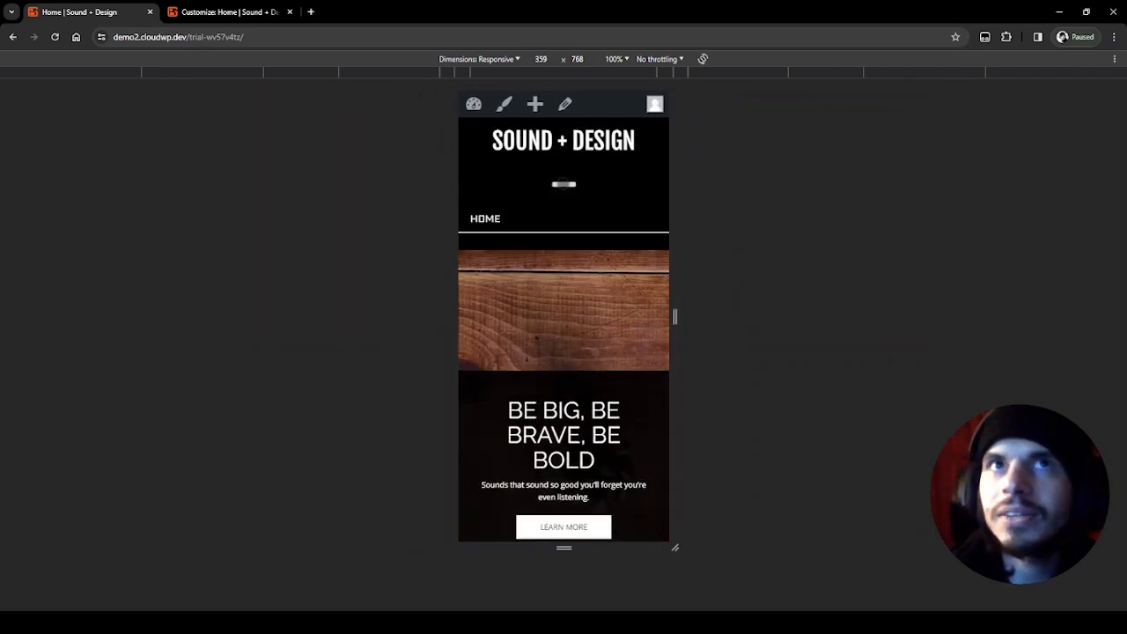
pyautogui.click(564, 185)
pyautogui.moveTo(677, 315); pyautogui.dragTo(780, 315)
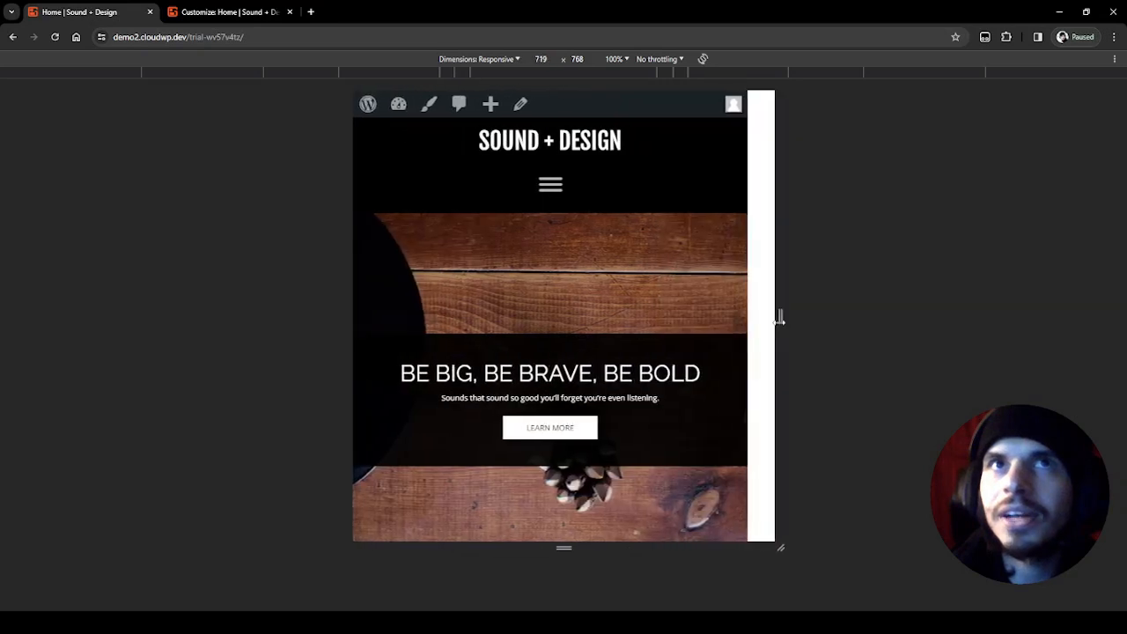
pyautogui.click(575, 199)
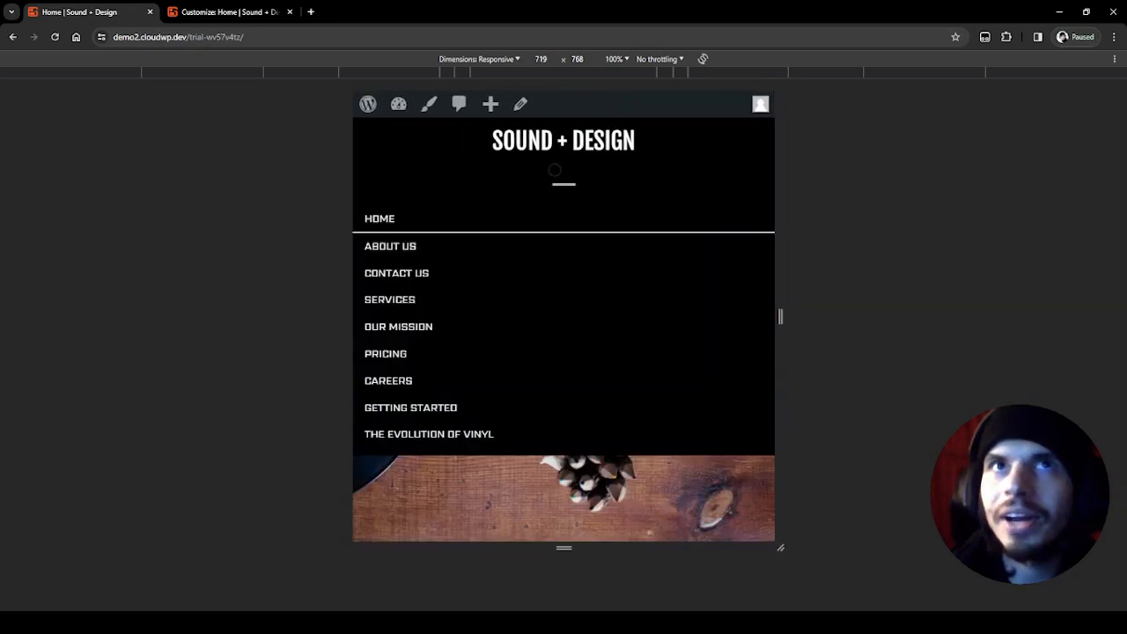
pyautogui.click(547, 187)
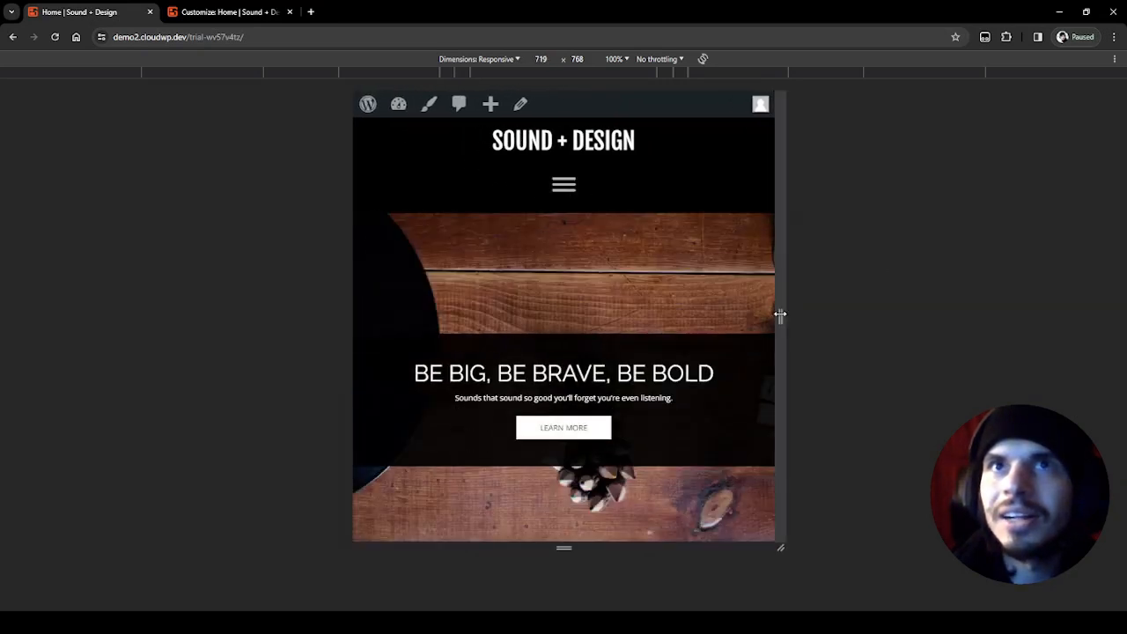
pyautogui.moveTo(780, 315); pyautogui.dragTo(884, 315)
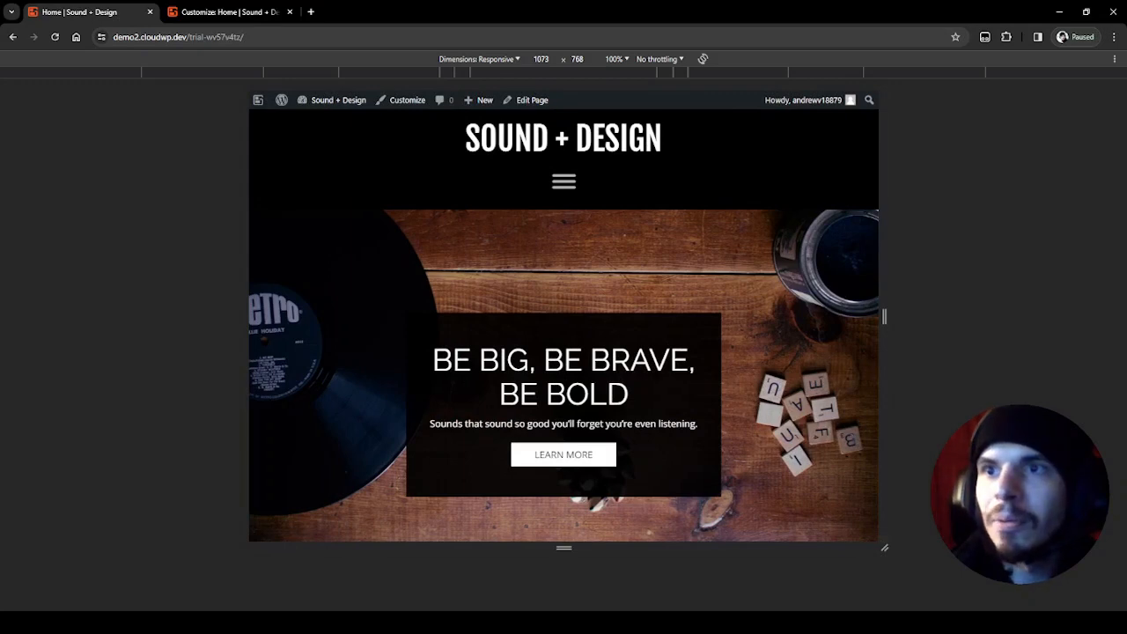
pyautogui.hotkey('ctrl', 'shift', 'm')
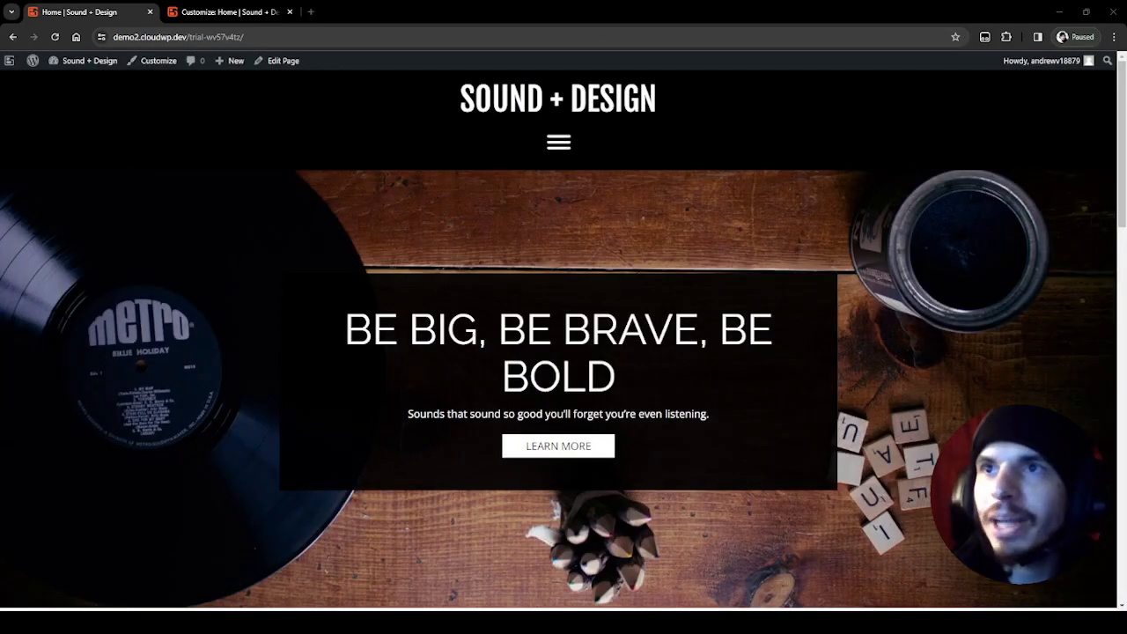